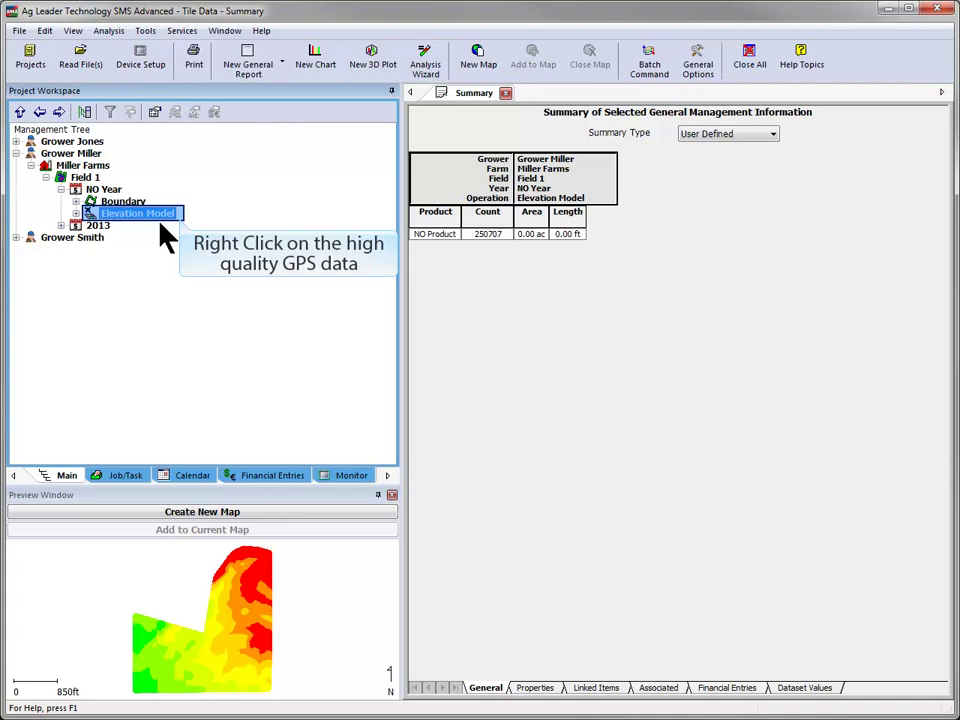
Regenerate the Field 1 Elevation Model's 3D grid and run the queued batch command.
right_click(168, 214)
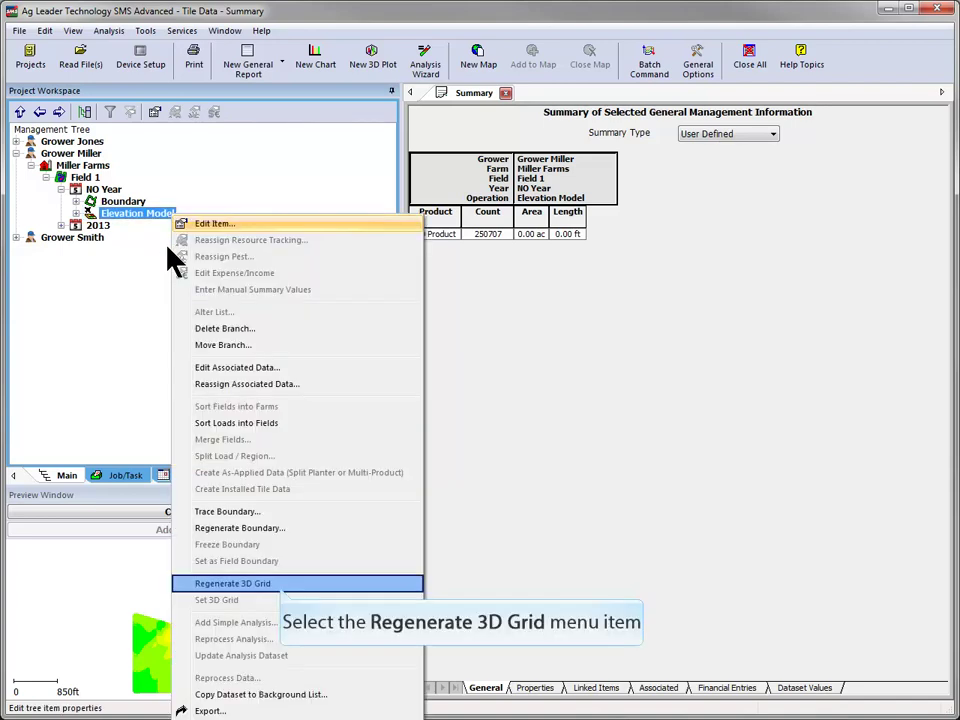
left_click(277, 585)
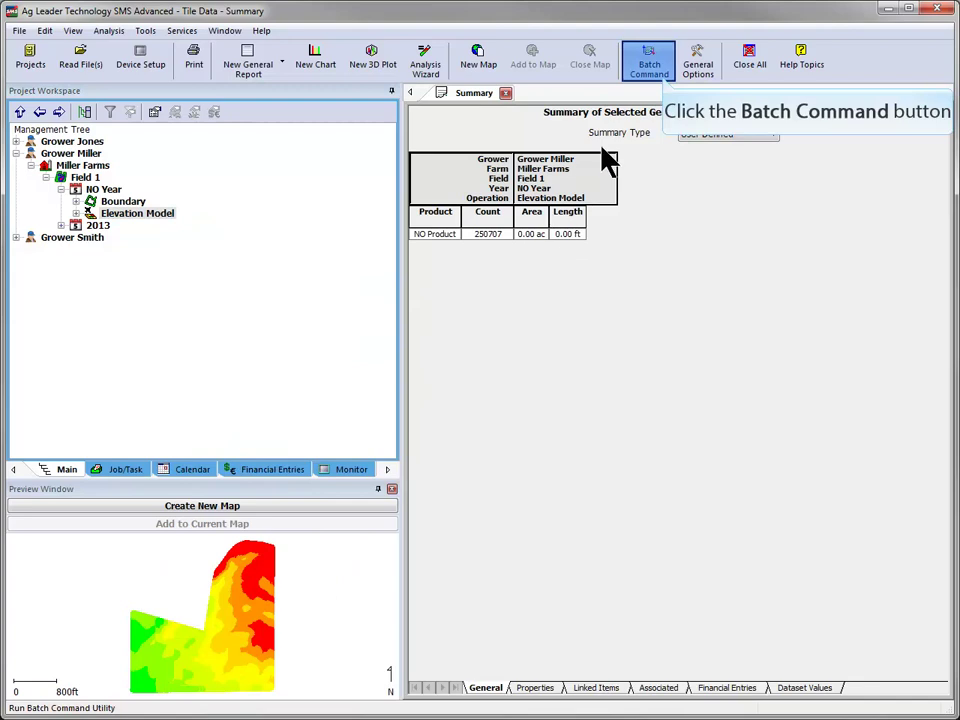
left_click(656, 66)
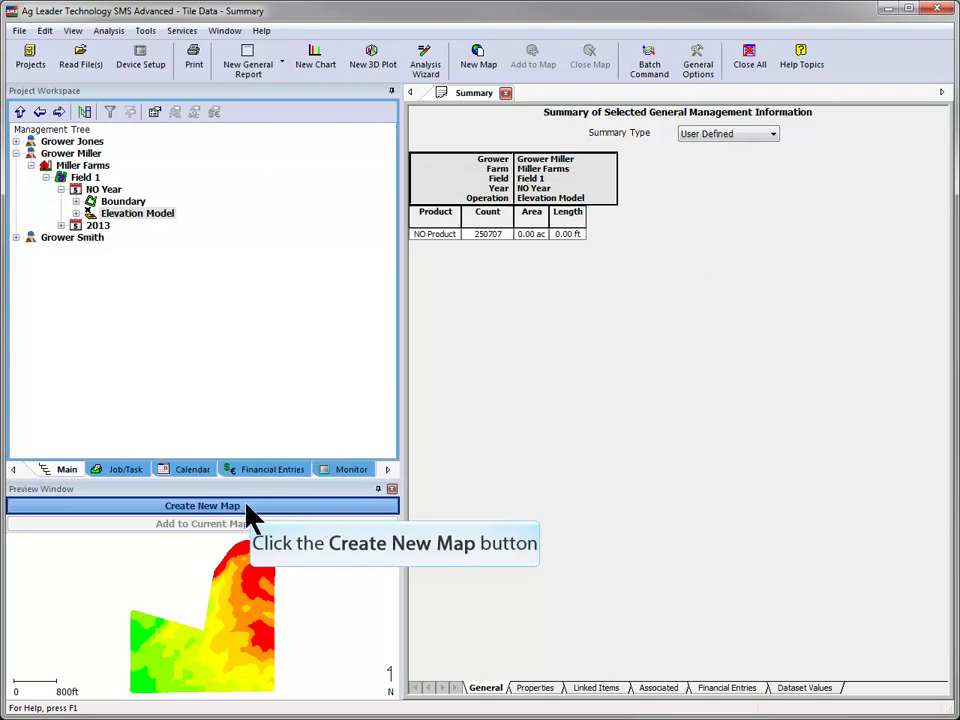
Map the Elevation Model in a new map and enable View Map in 3D.
left_click(203, 506)
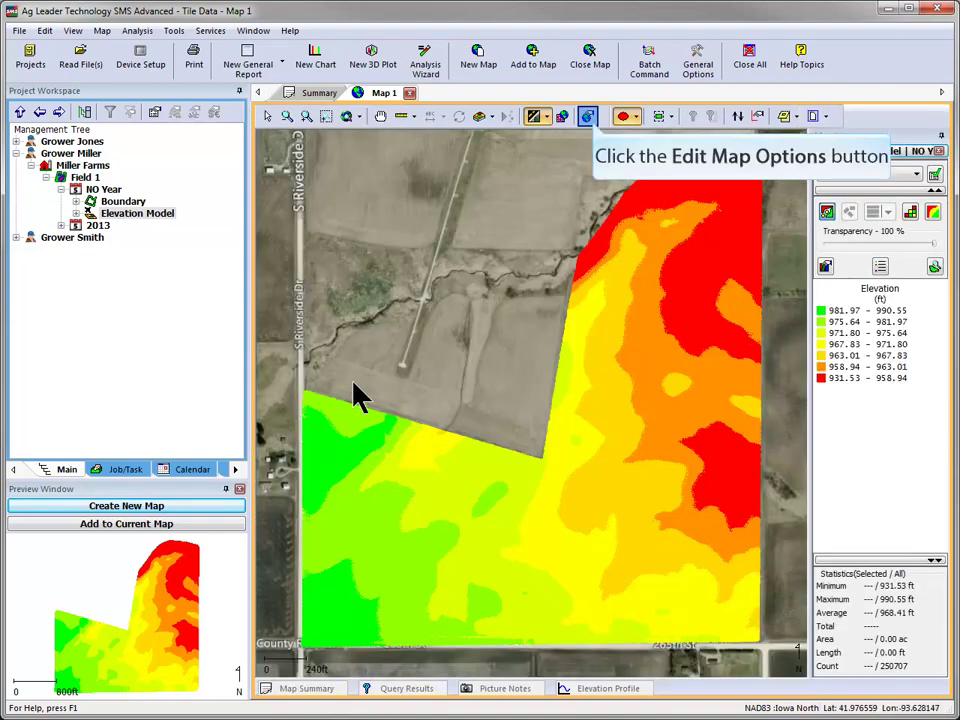
left_click(589, 118)
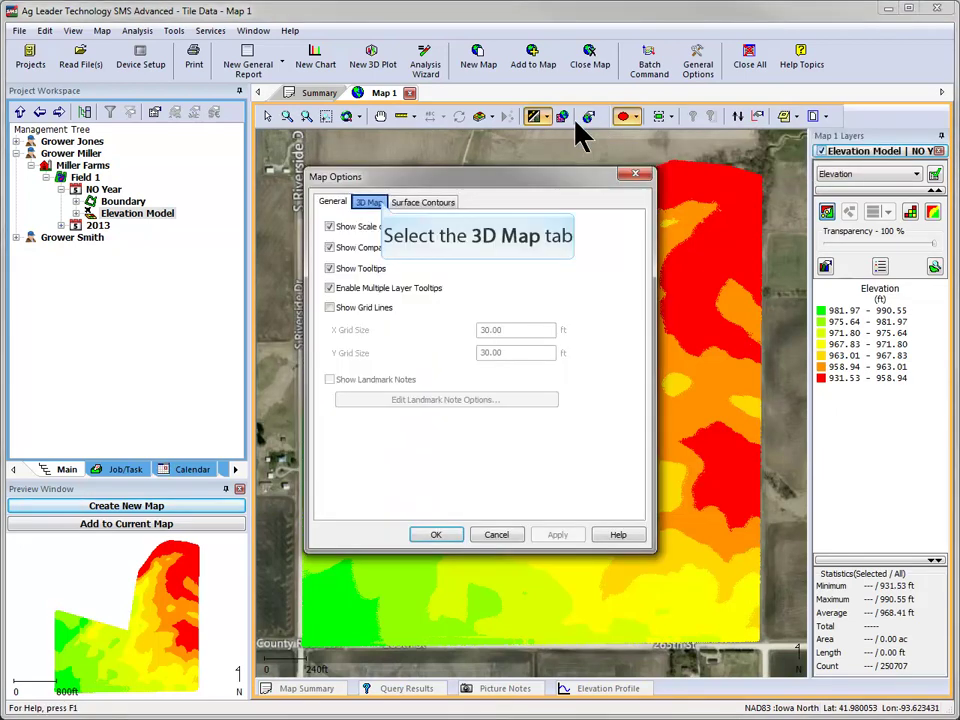
left_click(372, 202)
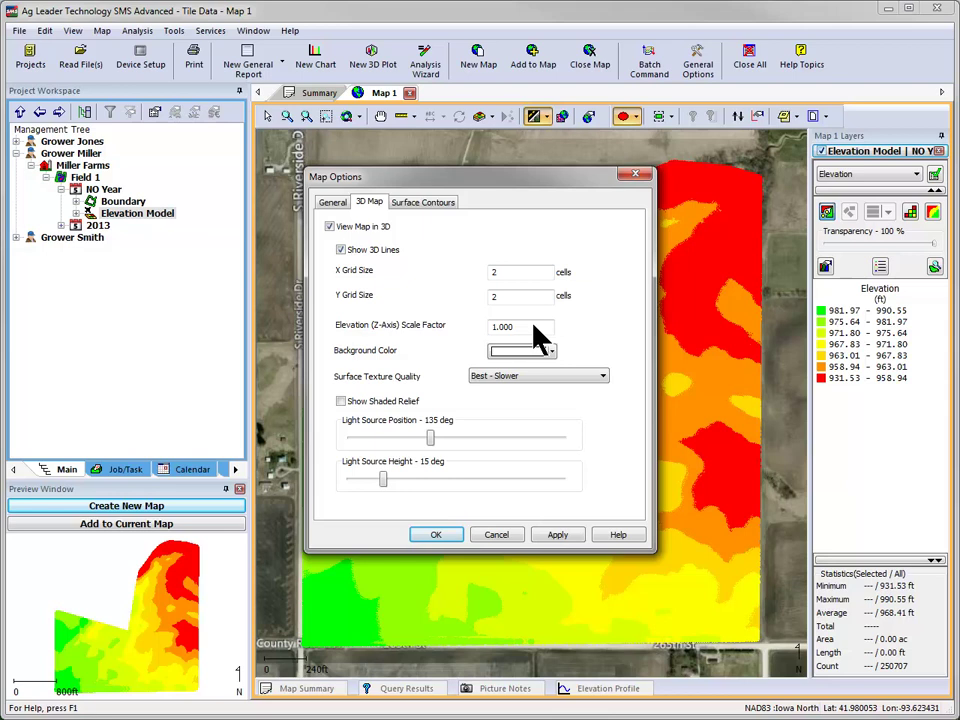
key("Return")
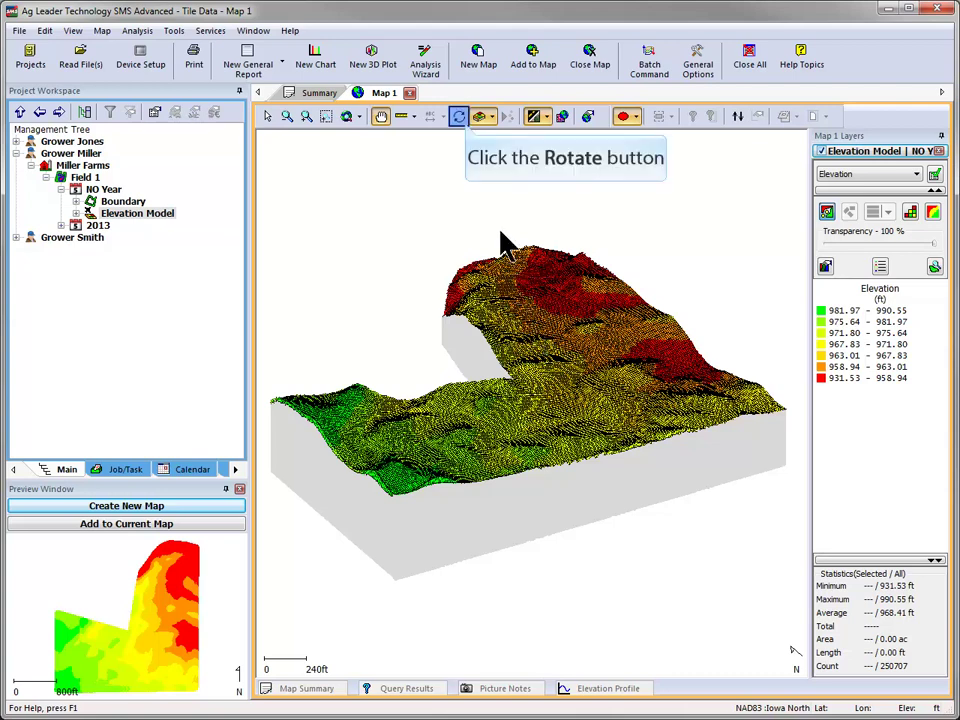
Tilt the 3D elevation surface with the Rotate tool, then switch Map 1 back to 2D.
left_click(459, 116)
mouse_move(541, 397)
left_mouse_down()
mouse_move(540, 369)
mouse_move(546, 416)
mouse_move(546, 403)
left_mouse_up()
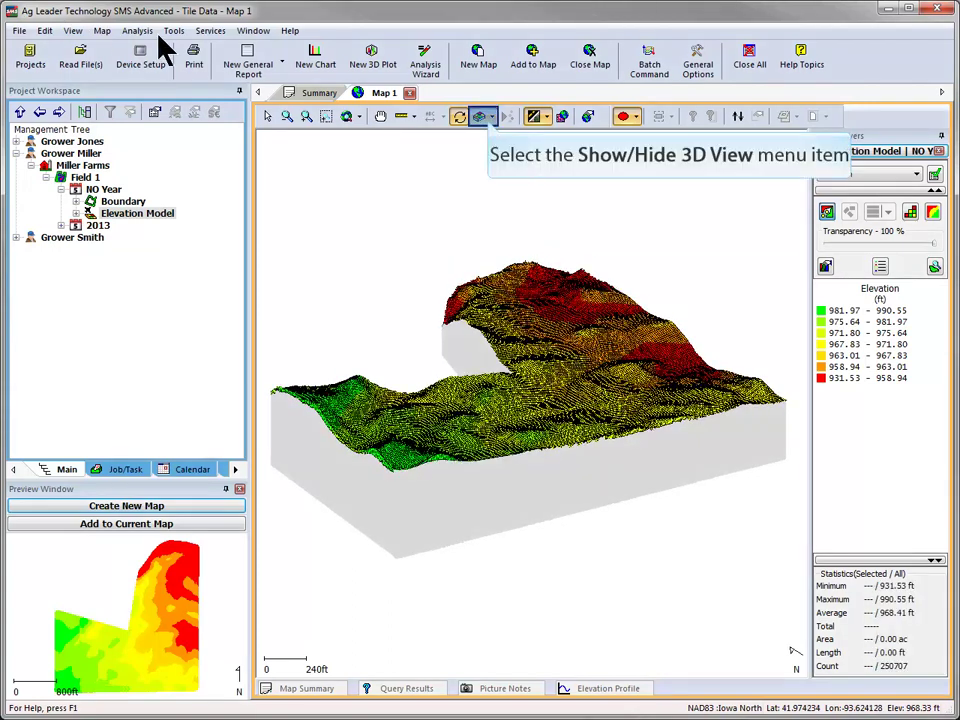
left_click(480, 117)
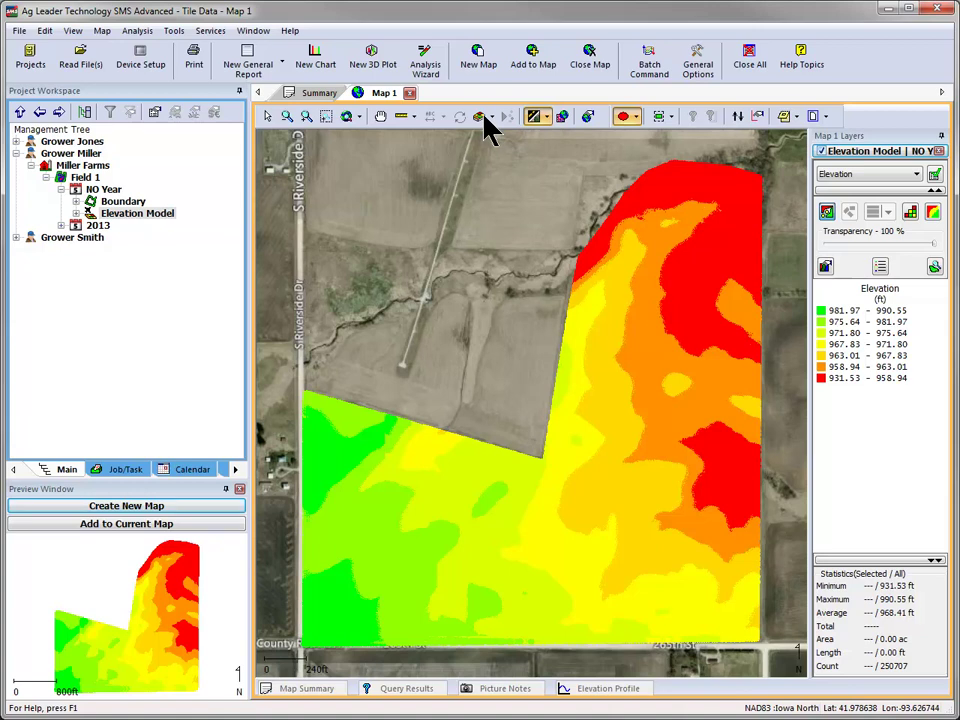
Show primary and secondary surface contour lines on the elevation map.
left_click(588, 120)
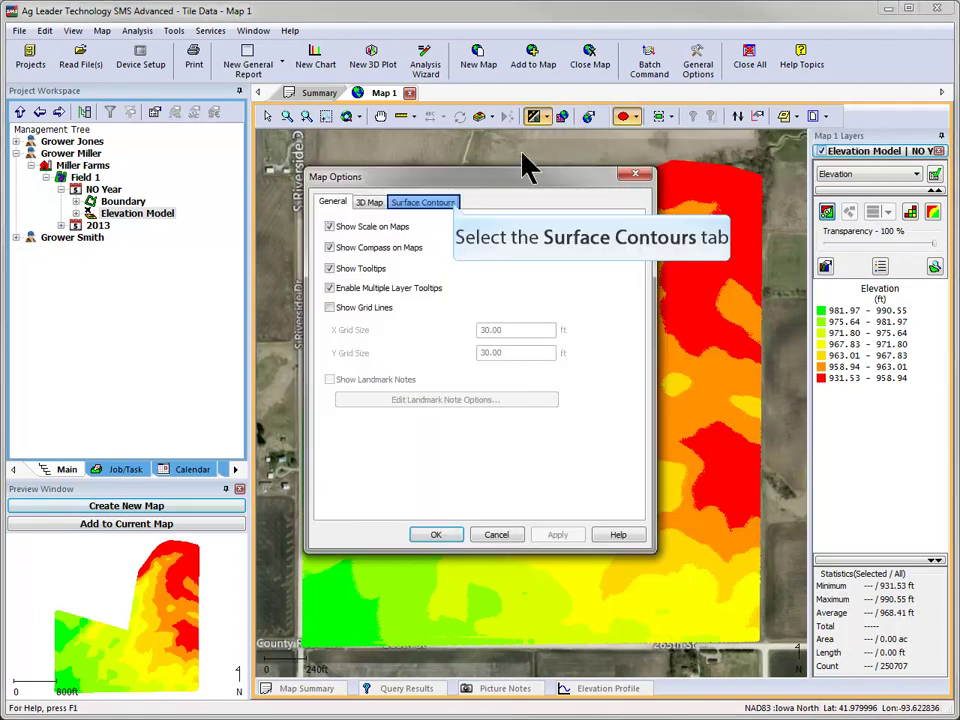
left_click(452, 205)
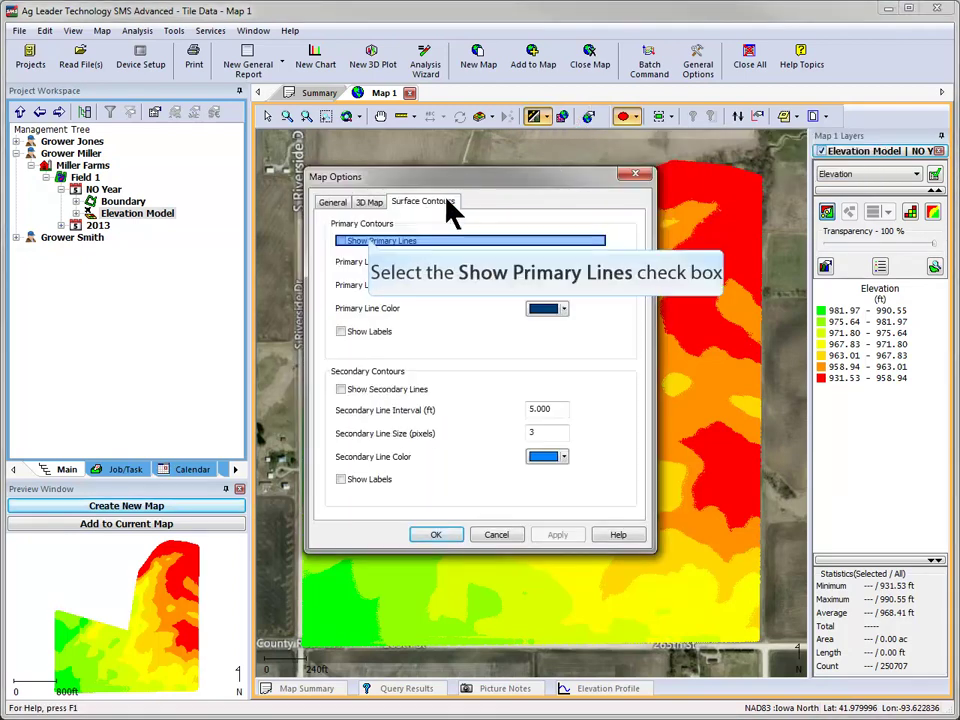
left_click(366, 241)
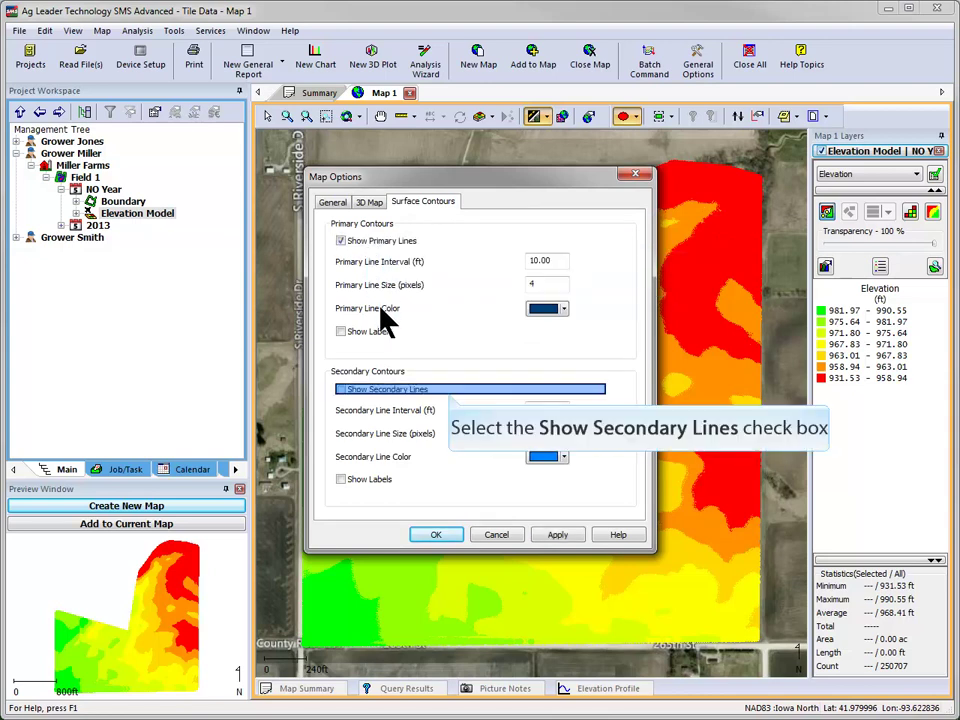
left_click(400, 391)
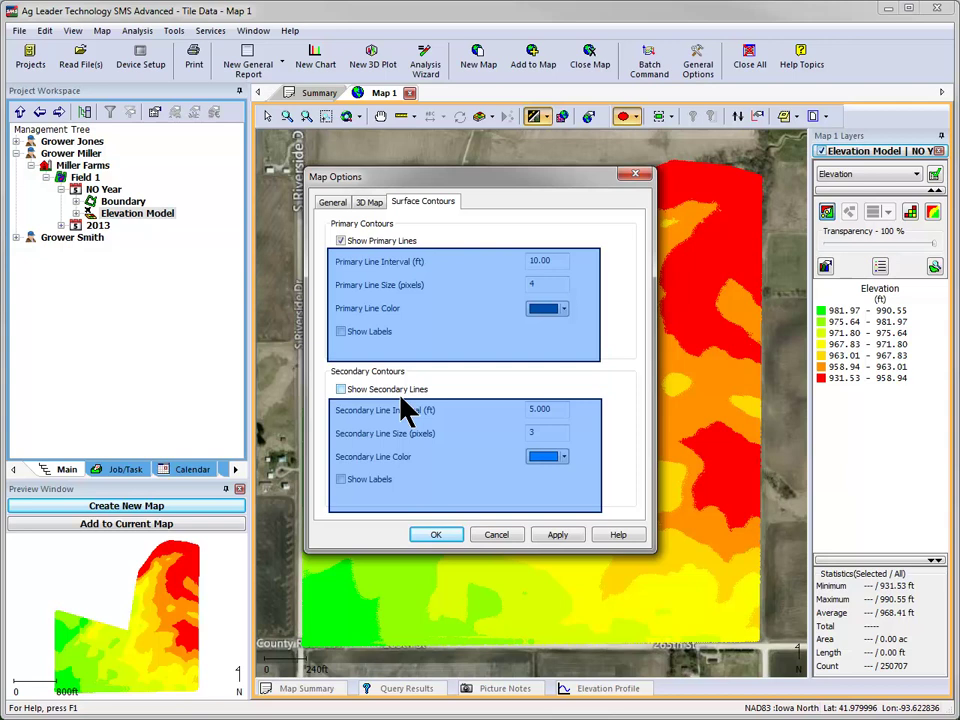
left_click(341, 389)
left_click(436, 534)
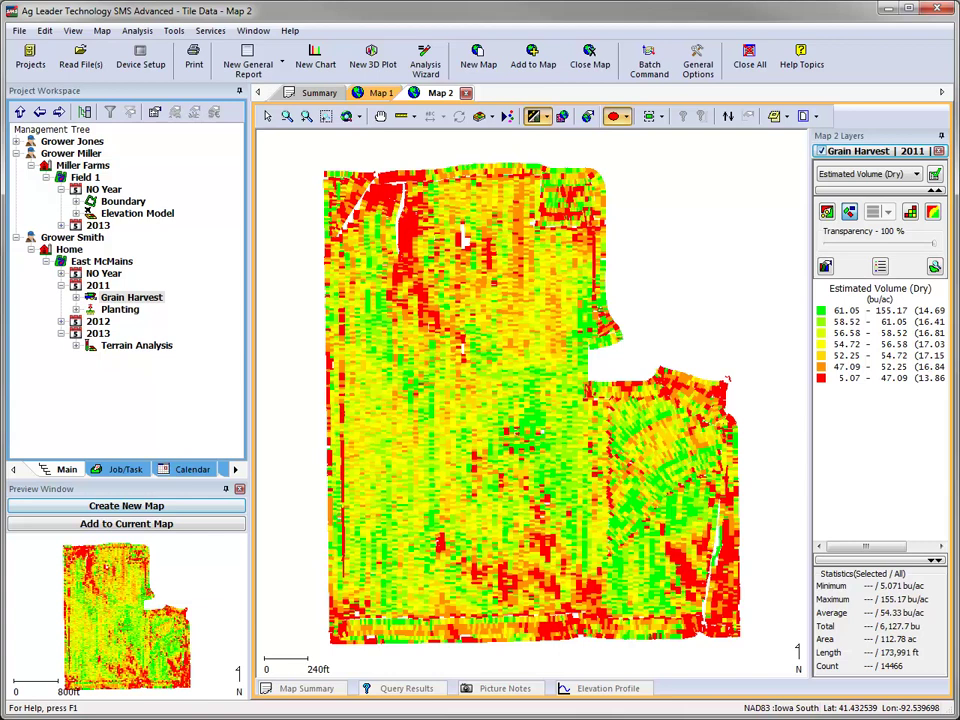
Add directional arrows to the 2011 Grain Harvest yield layer, then preview 2013 Terrain Analysis.
left_click(824, 268)
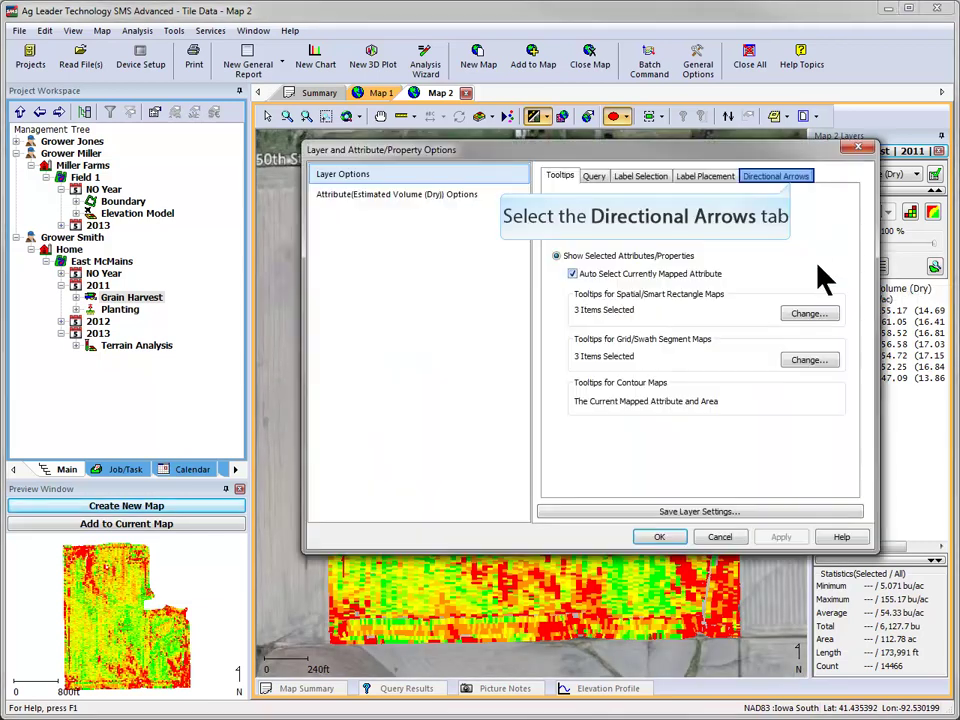
left_click(787, 180)
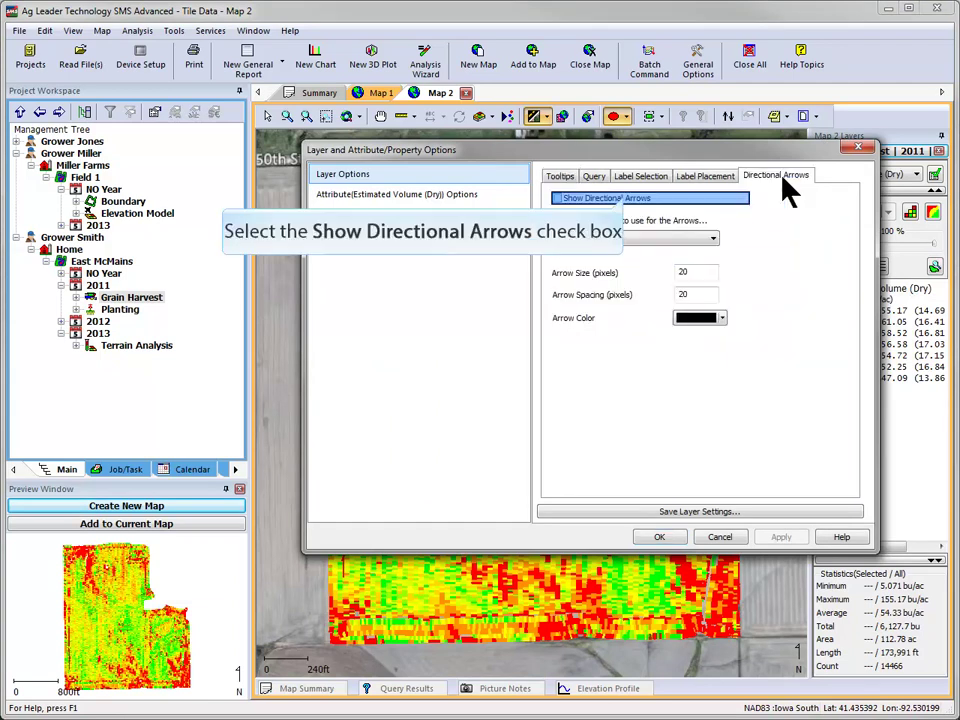
left_click(626, 203)
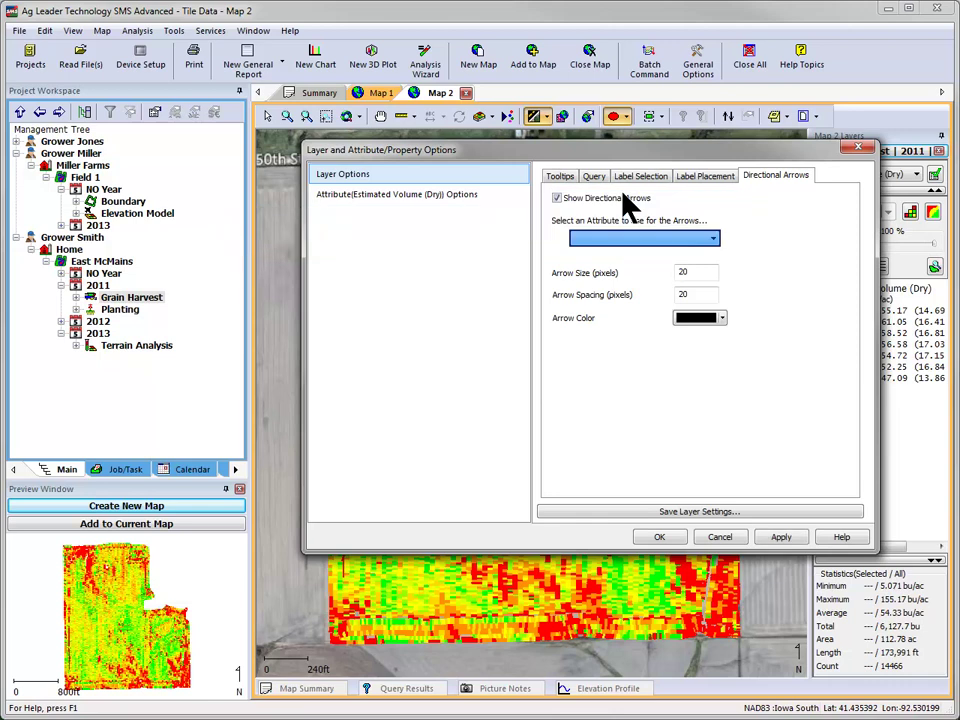
left_click(705, 239)
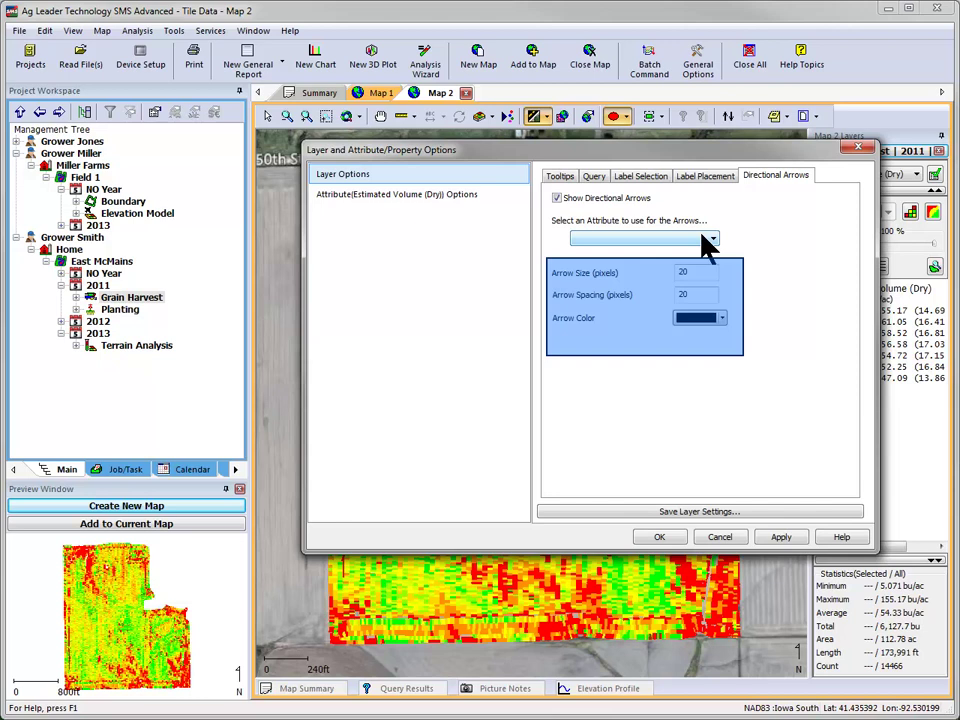
key("Return")
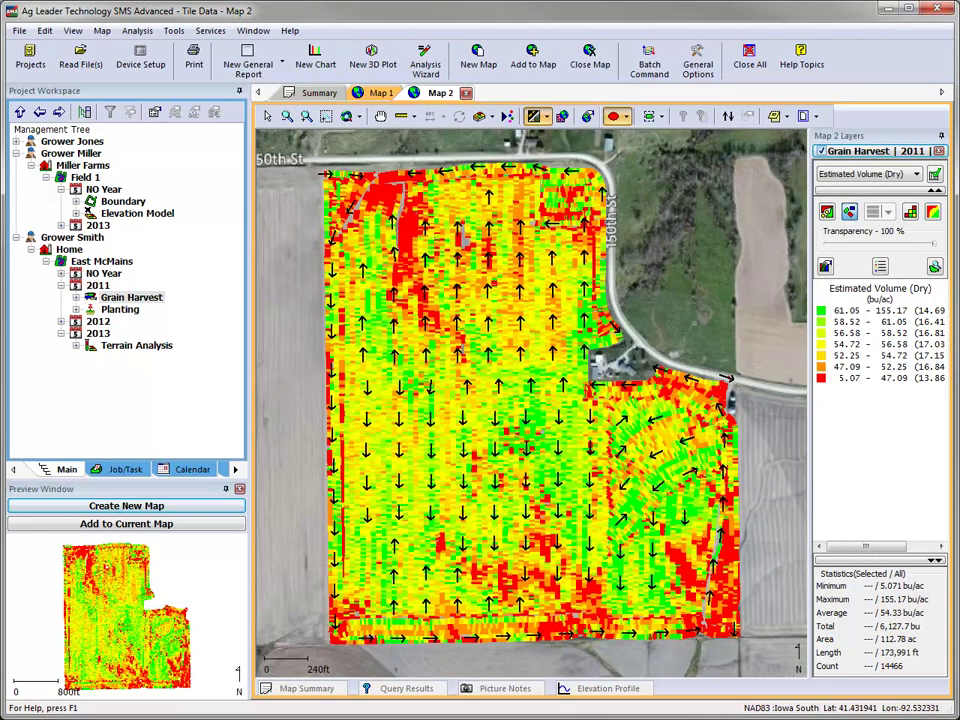
key("Down")
key("Down")
key("Down")
key("Down")
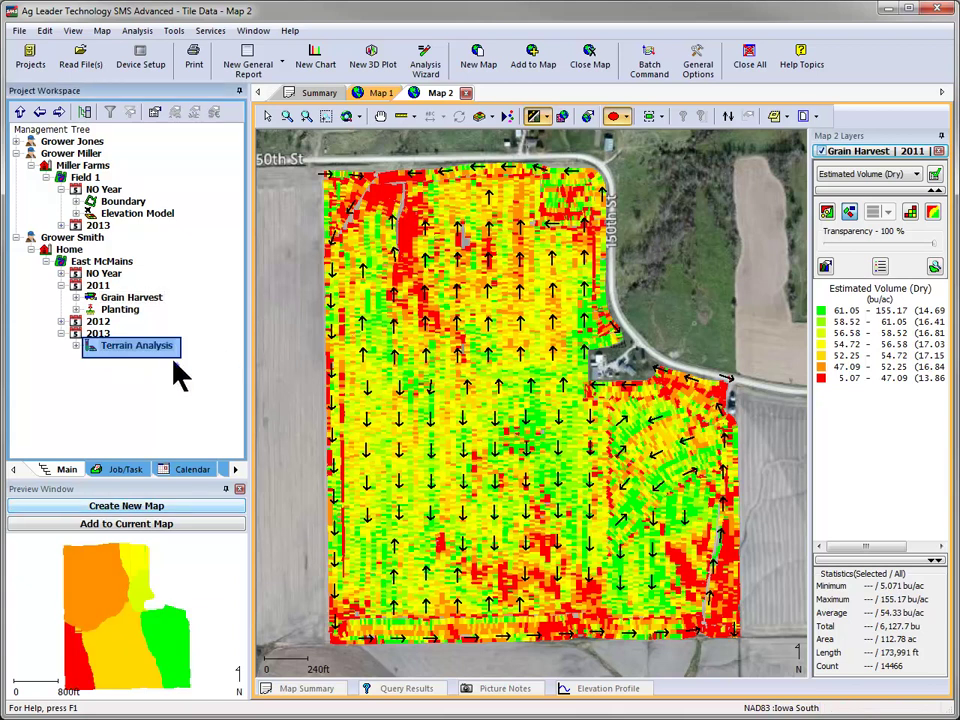
Map the Terrain Analysis watersheds in a new map with Flow Direction arrows.
double_click(174, 362)
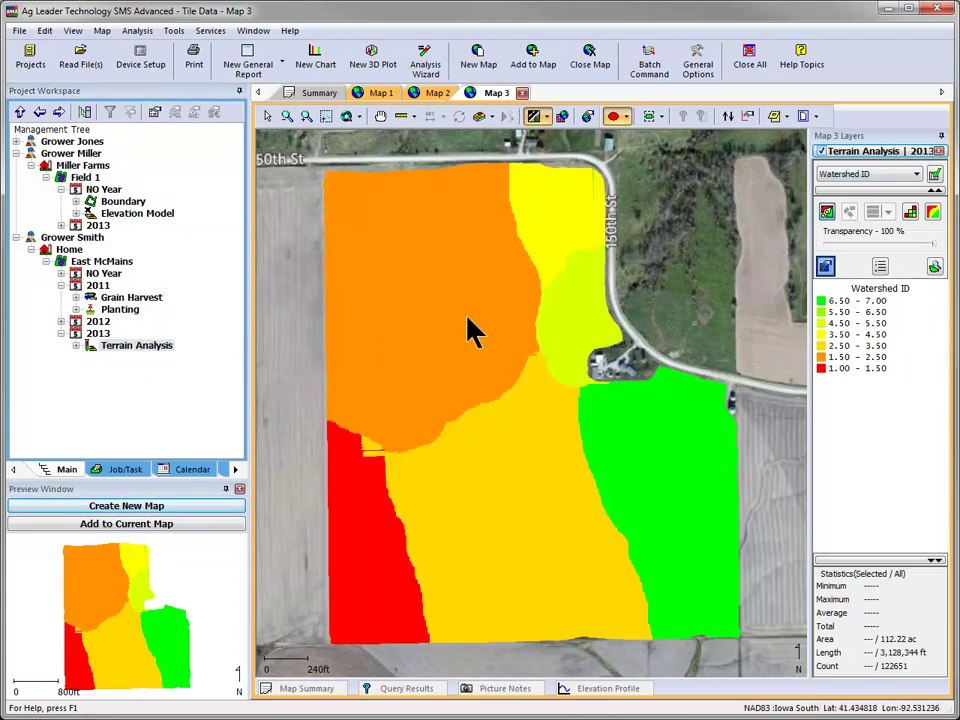
left_click(826, 268)
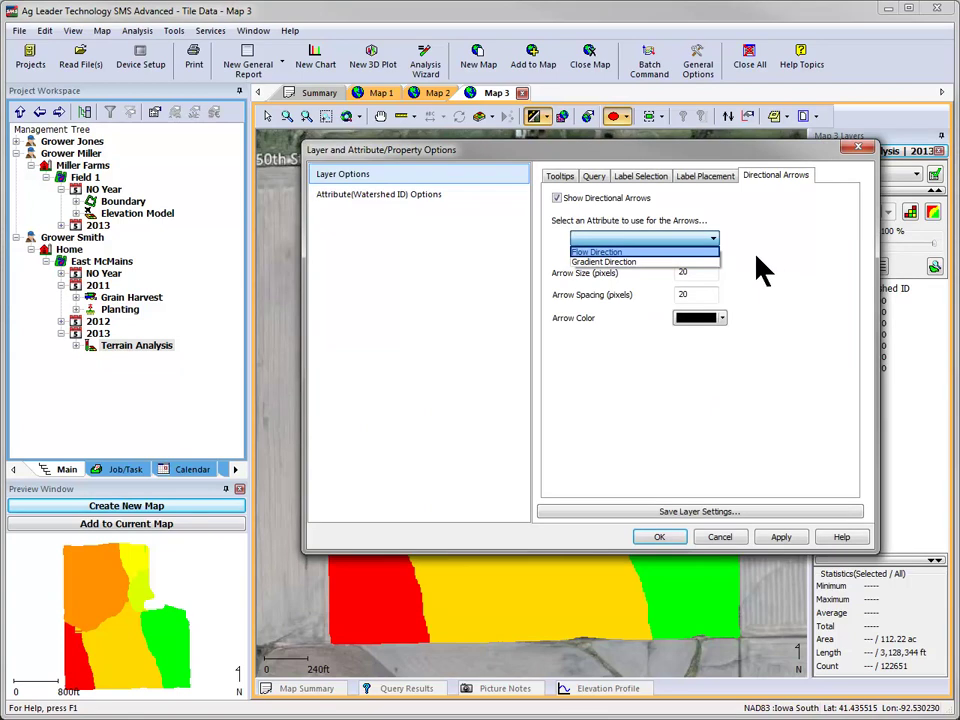
left_click(683, 253)
key("Return")
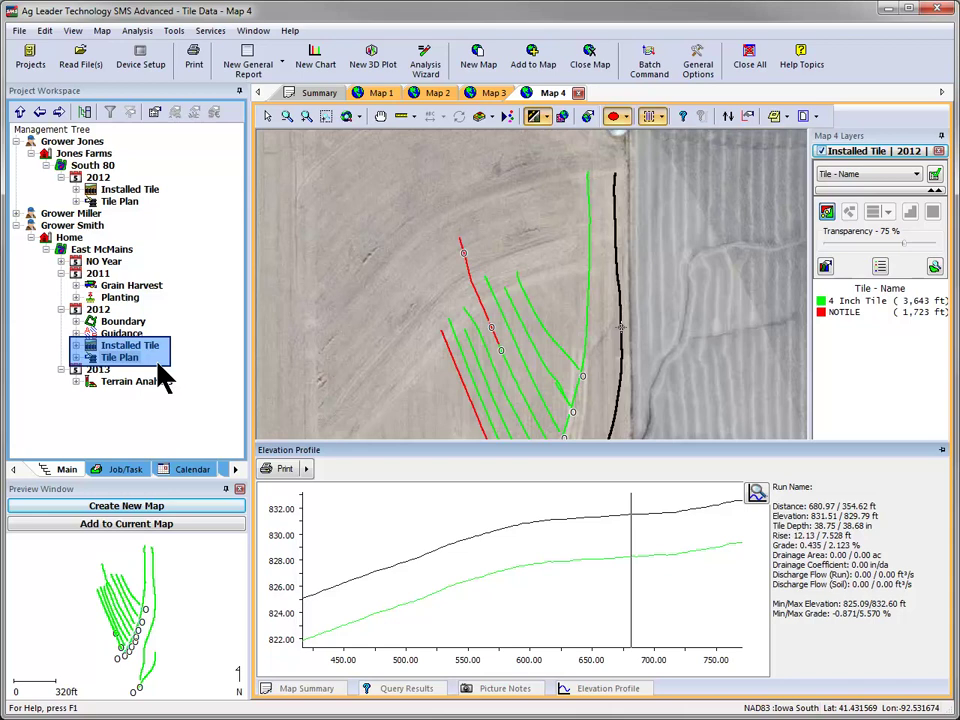
Zoom the tile elevation profile between its full length and the zoomed-in stretch.
left_click_drag(163, 378, 563, 611)
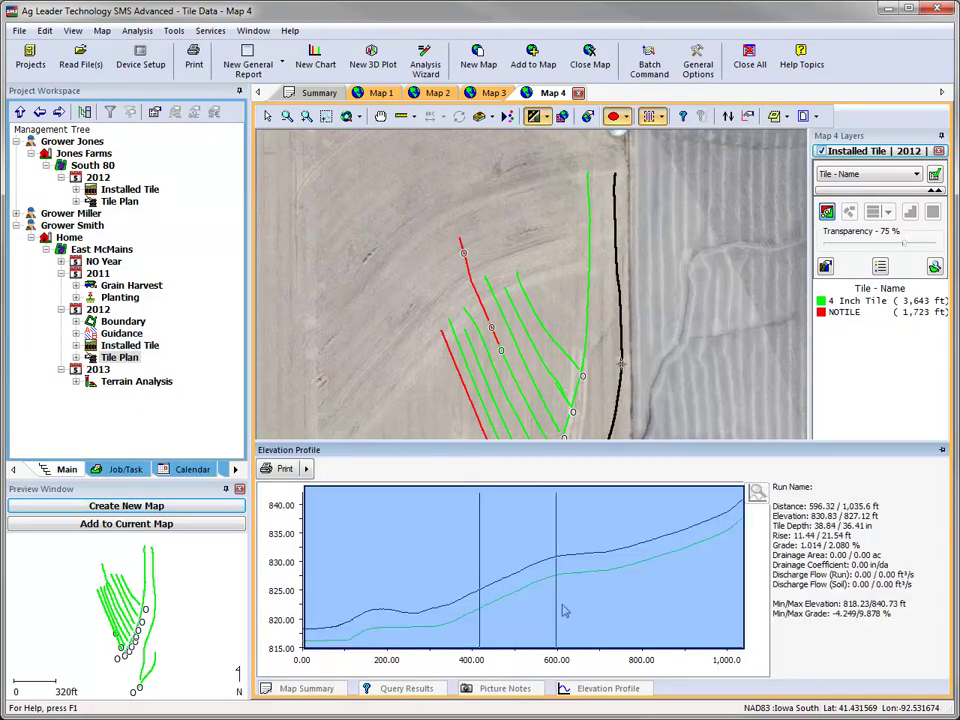
left_click(632, 614)
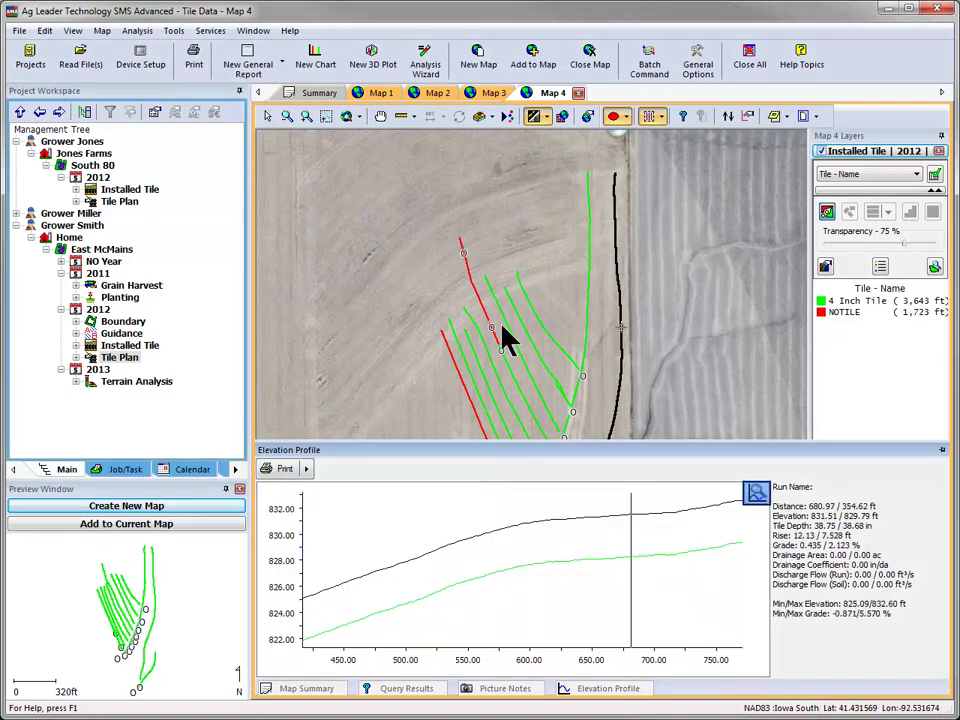
left_click(756, 494)
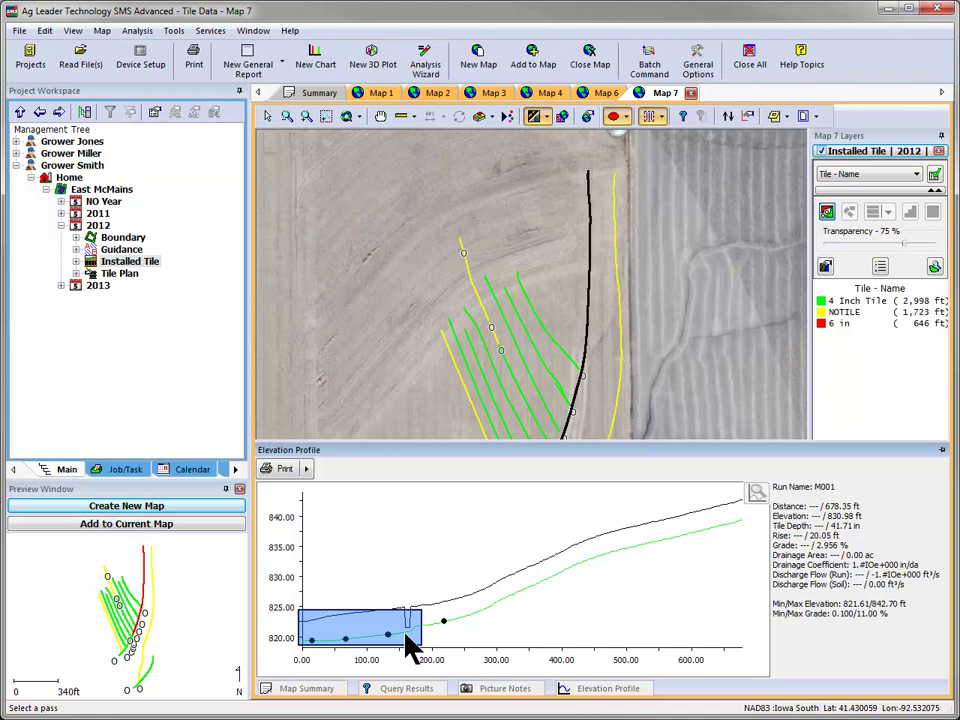
Zoom the elevation profile into the first 50–140 ft.
left_click_drag(405, 633, 407, 636)
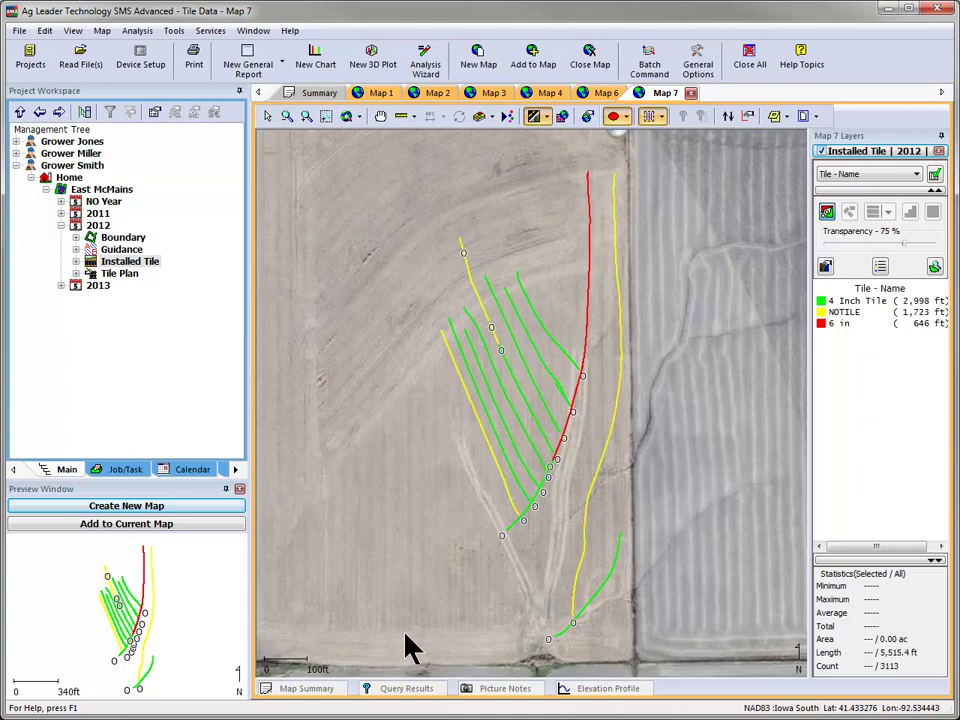
Start reading in a data file, choosing import from a generic source.
left_click(98, 74)
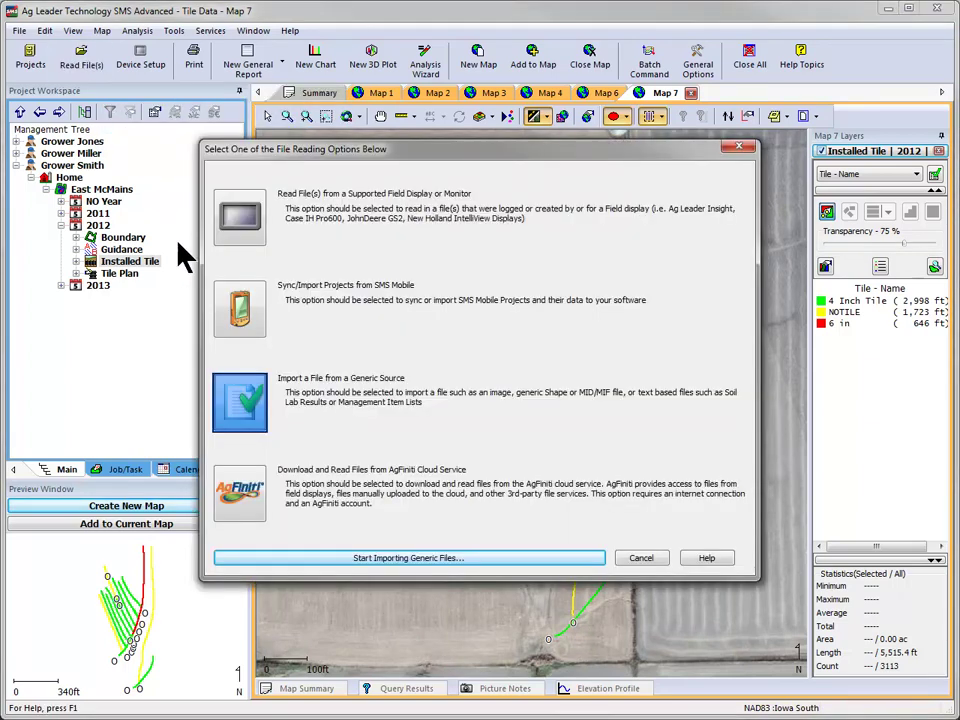
left_click(258, 412)
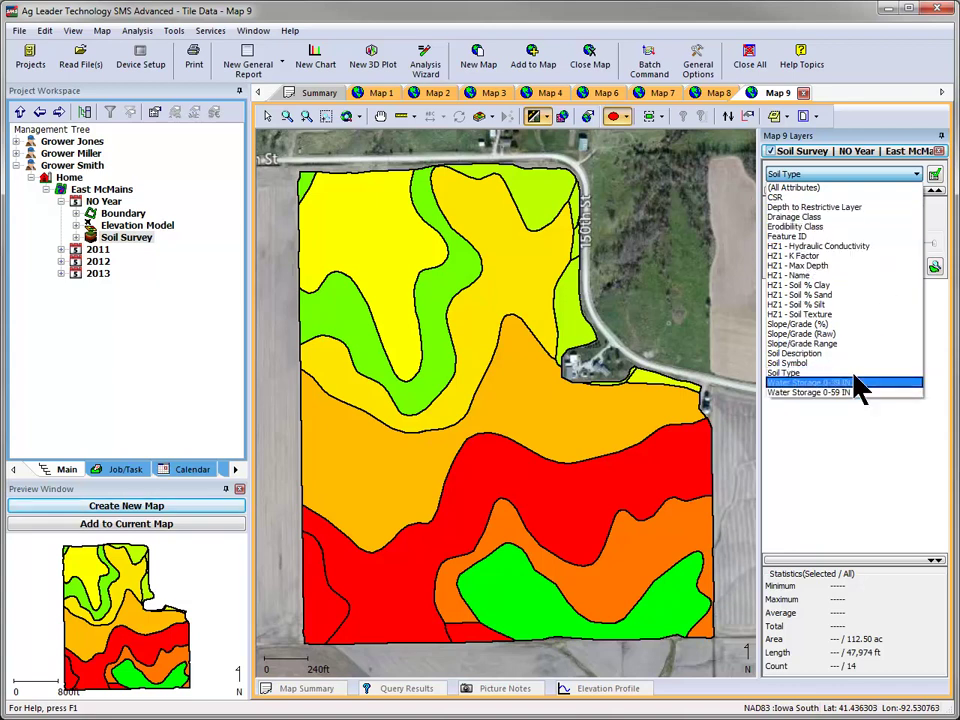
Map the soil survey by Soil Type, then run a Terrain Analysis for the field.
left_click(785, 372)
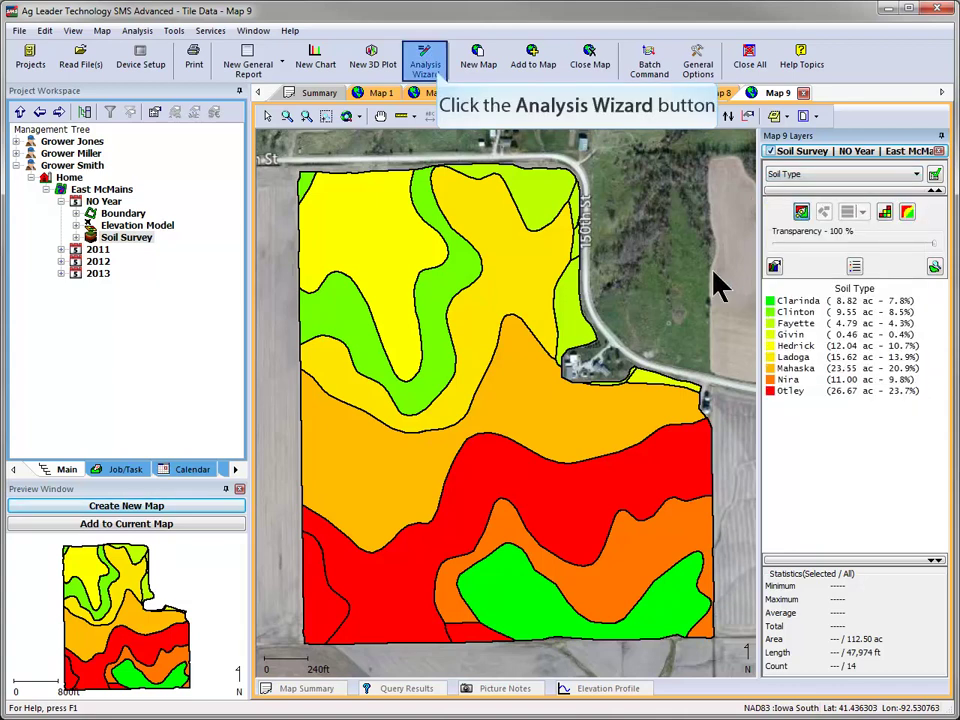
left_click(435, 75)
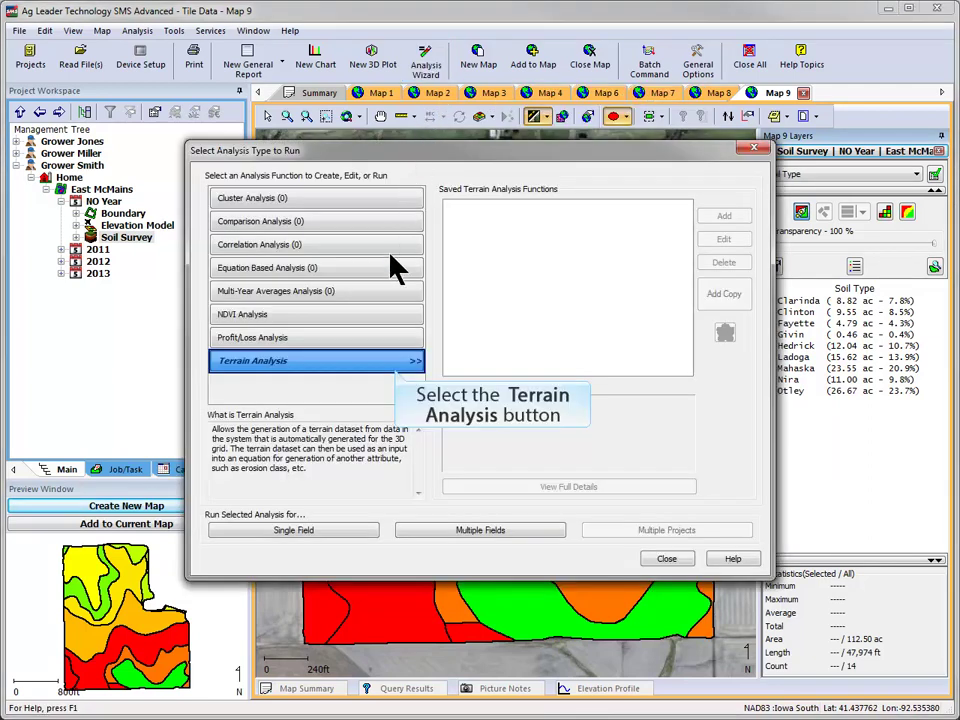
left_click(370, 366)
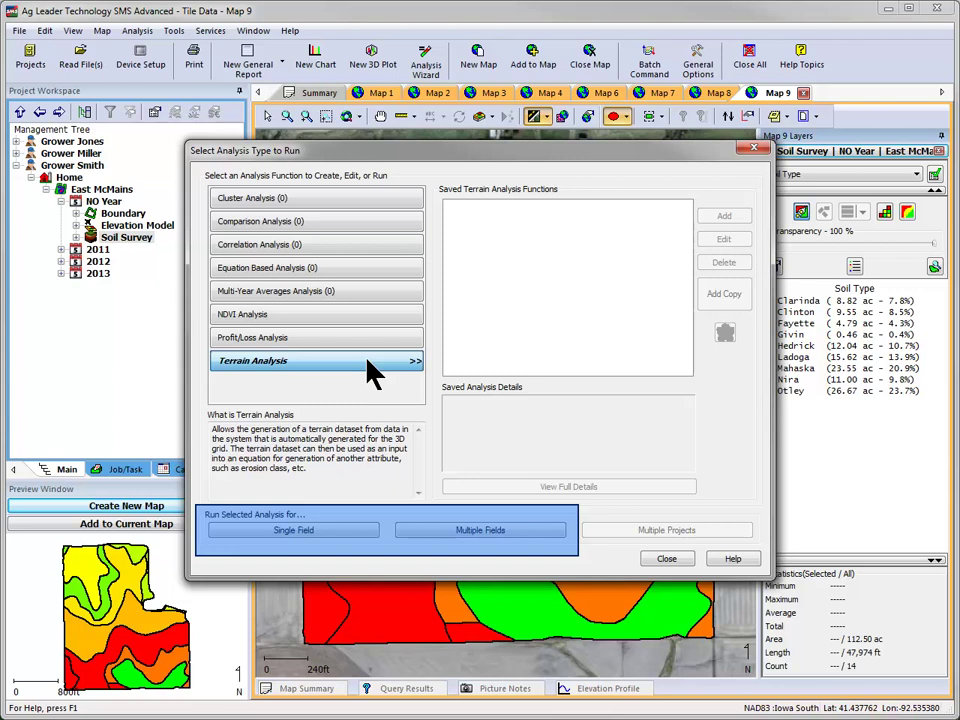
left_click(374, 368)
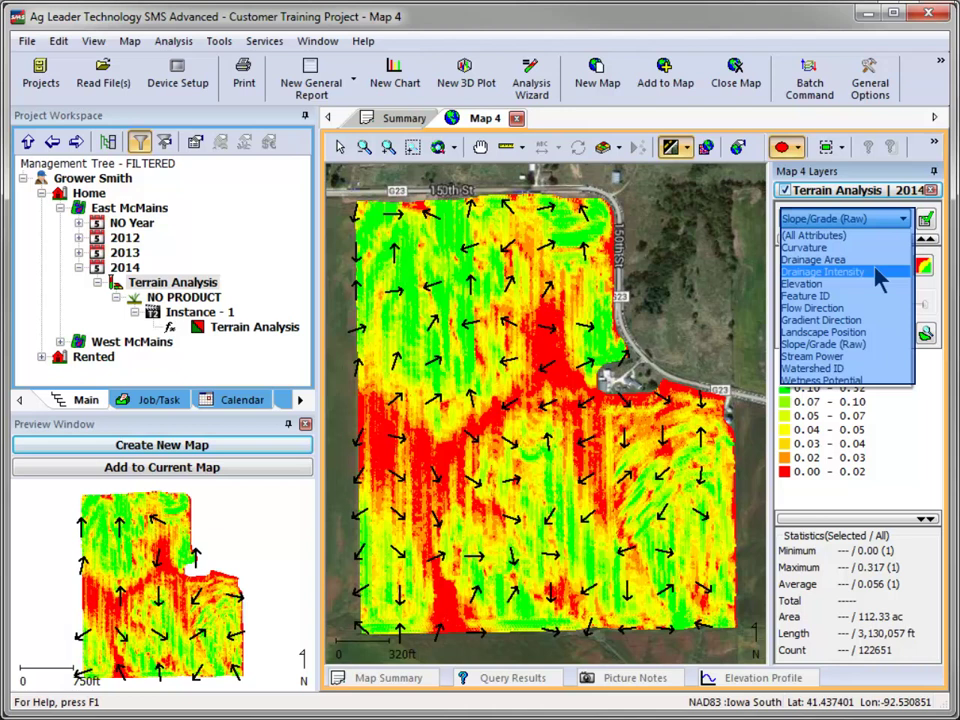
Switch the terrain analysis layer's displayed attribute to Drainage Intensity.
left_click(876, 271)
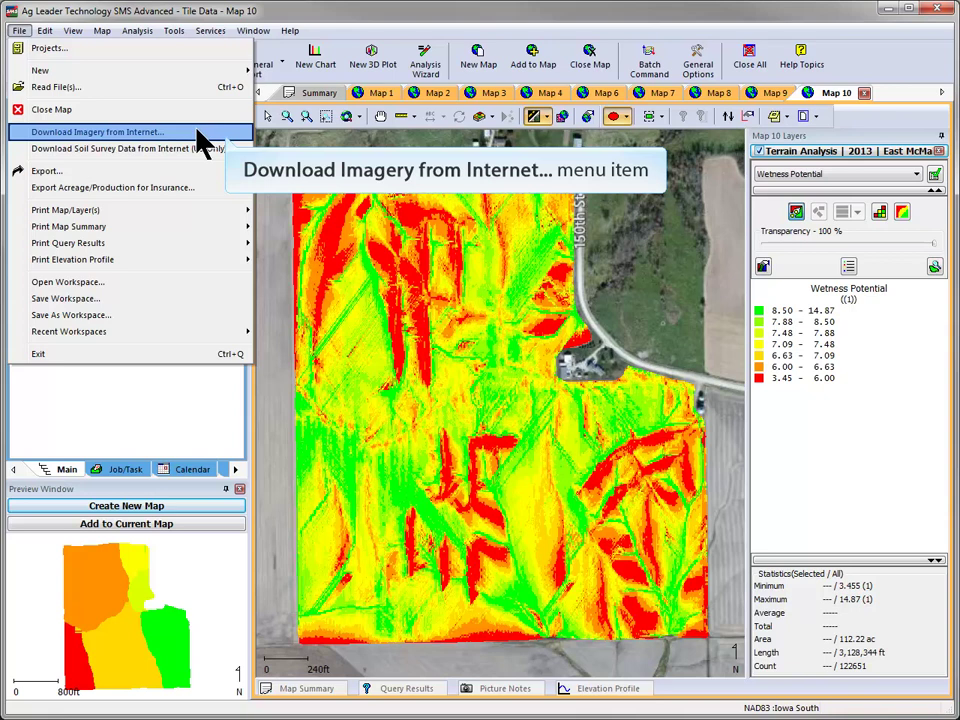
Close the open menu and map the 2011 Grain Harvest yield in a new map.
key("Escape")
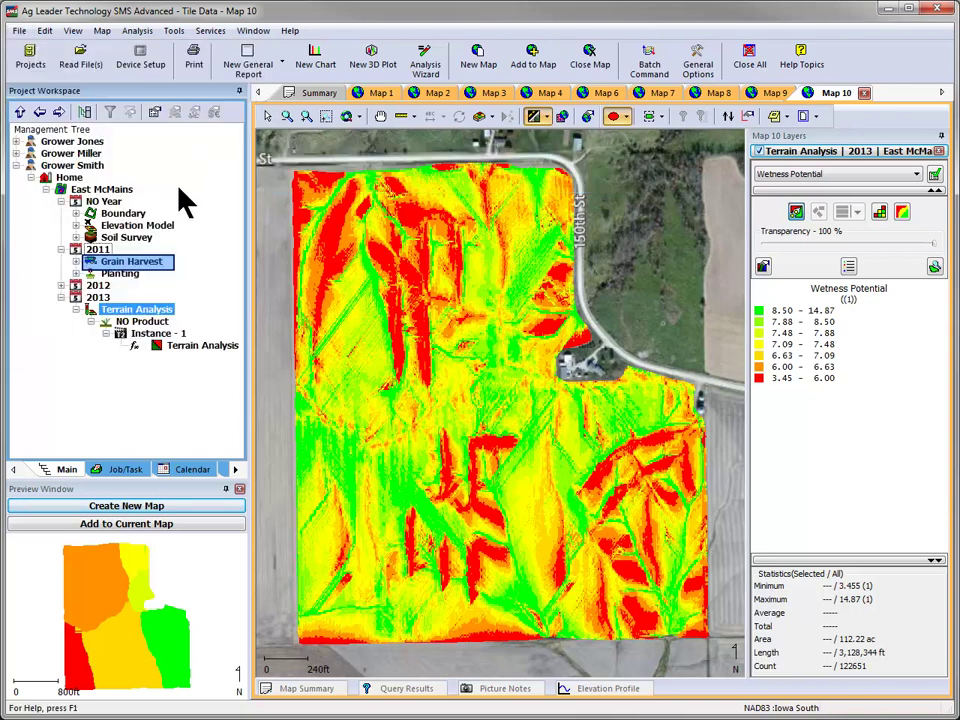
double_click(130, 262)
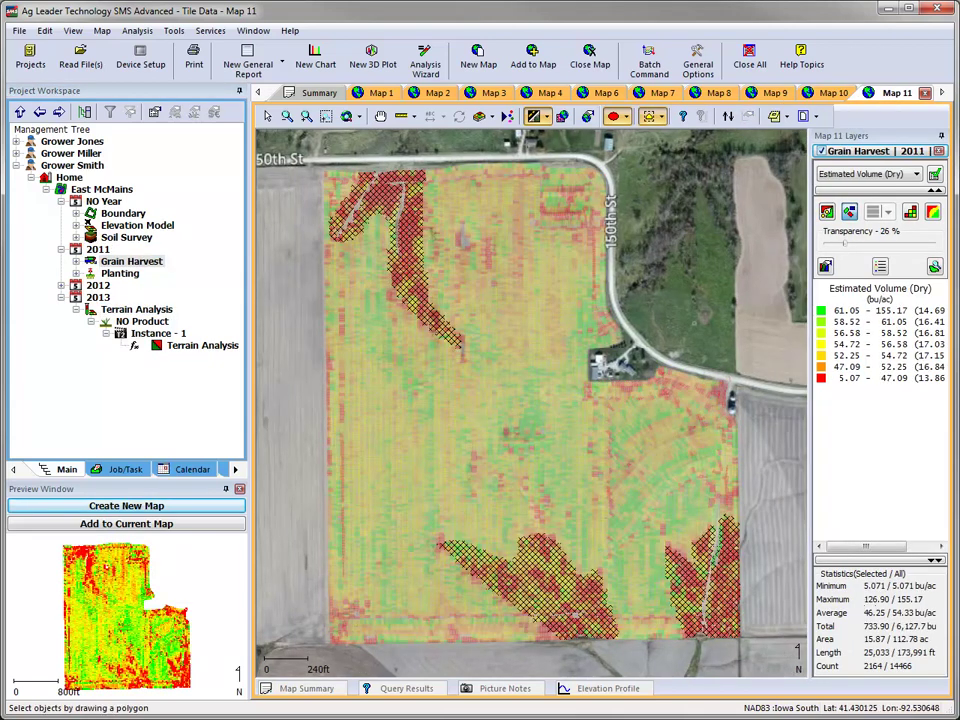